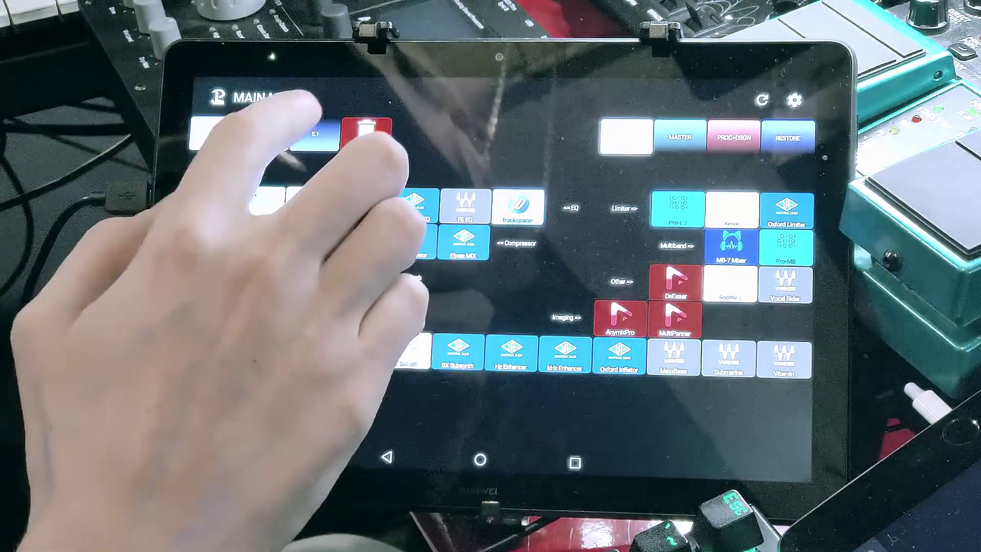
left_click(314, 133)
left_click(263, 134)
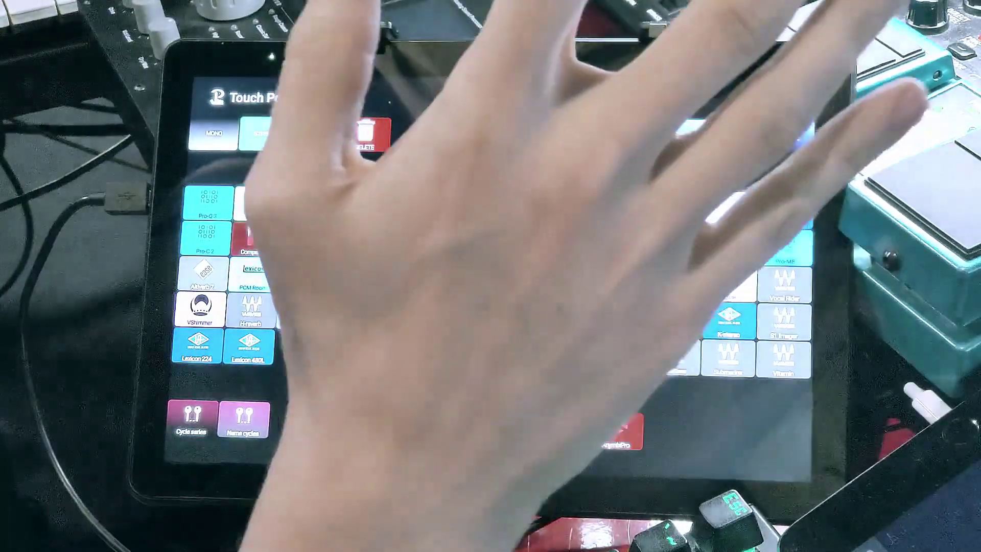
left_click(634, 147)
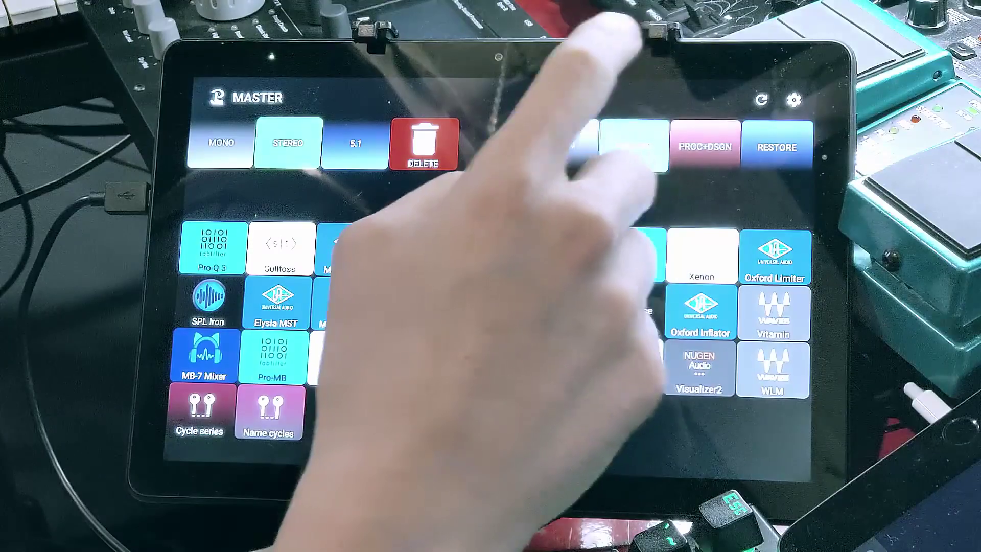
left_click(705, 147)
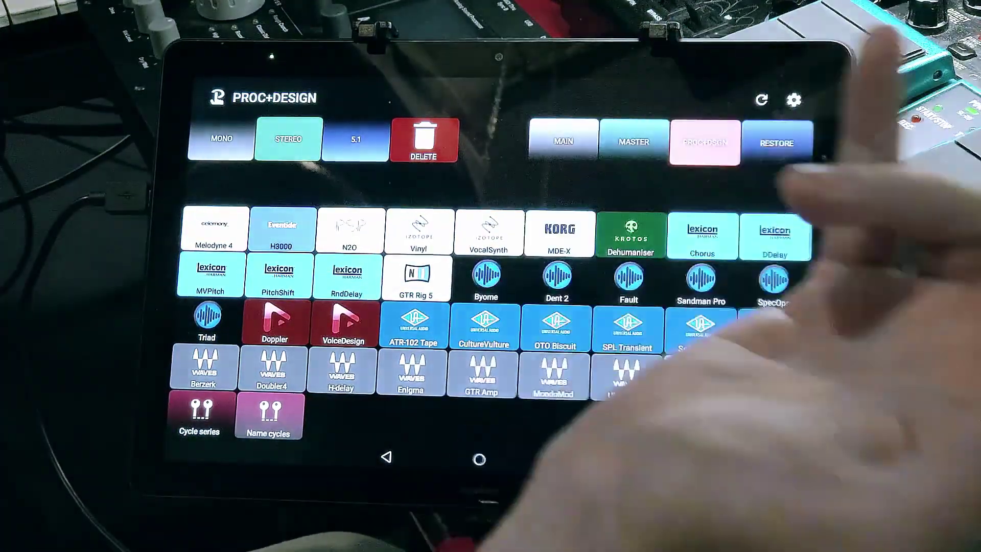
left_click(771, 143)
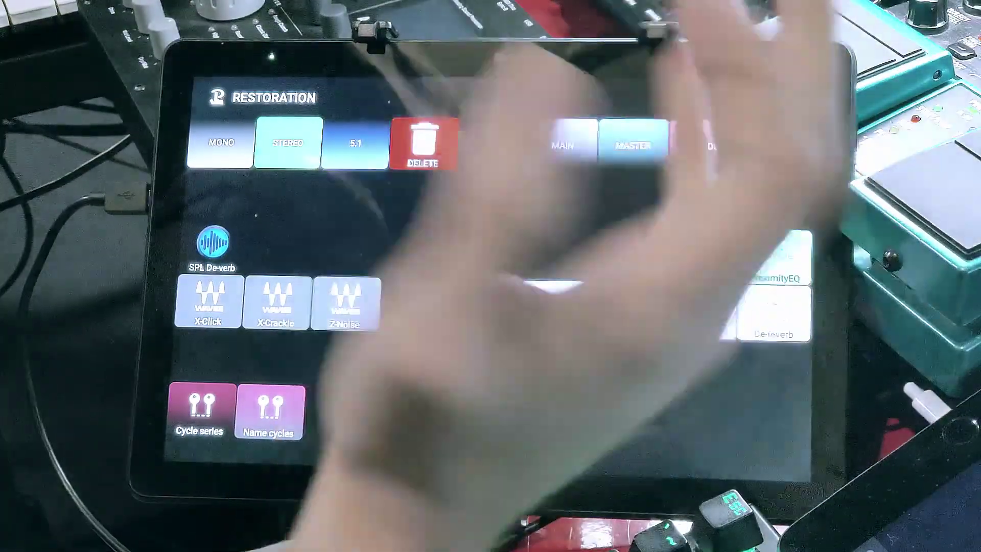
left_click(572, 145)
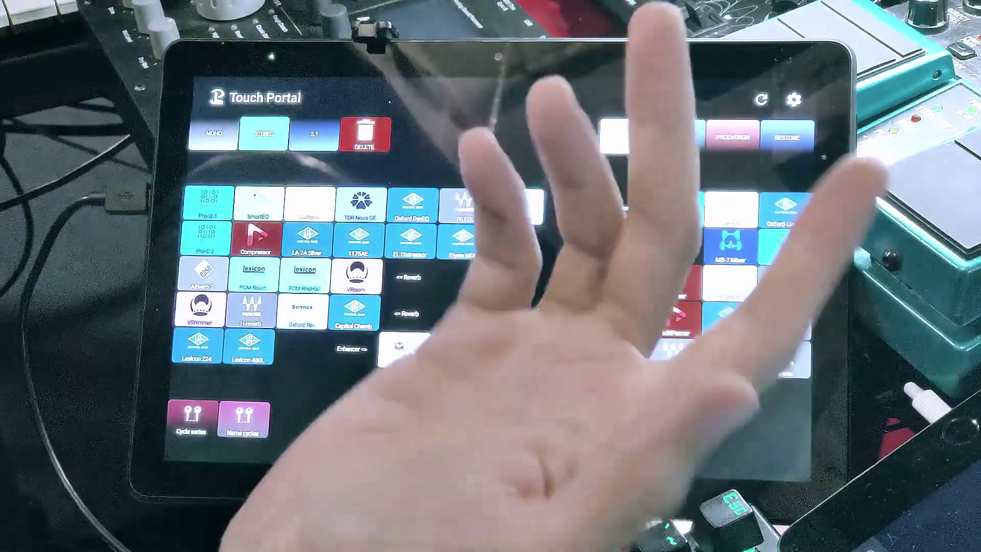
left_click(315, 134)
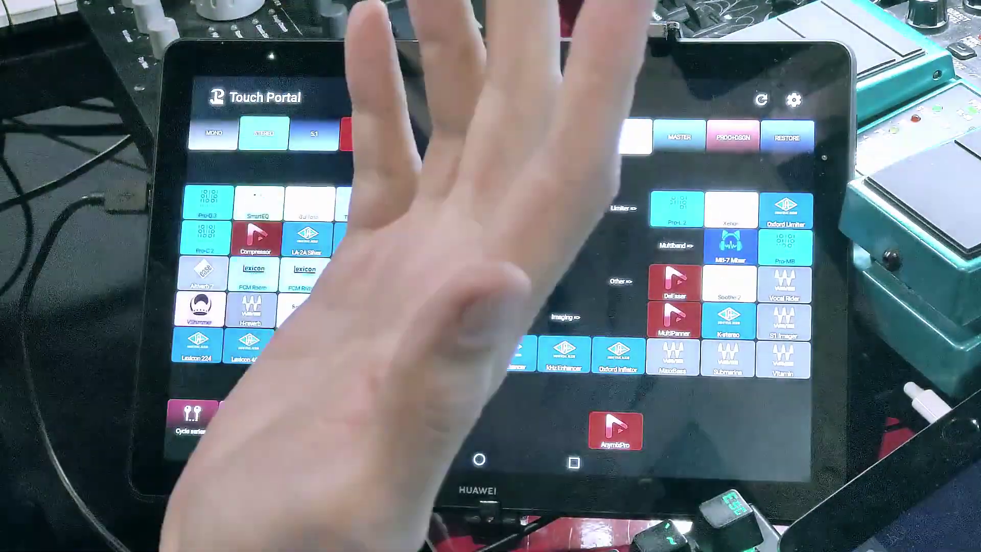
left_click(213, 134)
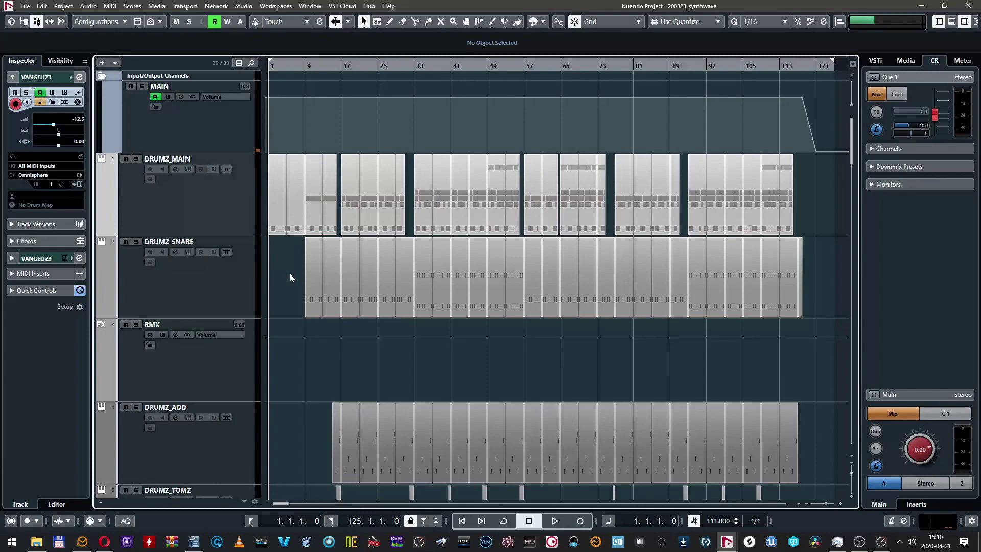
Scroll down the track list, then shrink and restore the track heights with Shift+G / Shift+H.
scroll(290, 274, "down", 8)
key("shift+g")
key("shift+g")
key("shift+g")
key("shift+g")
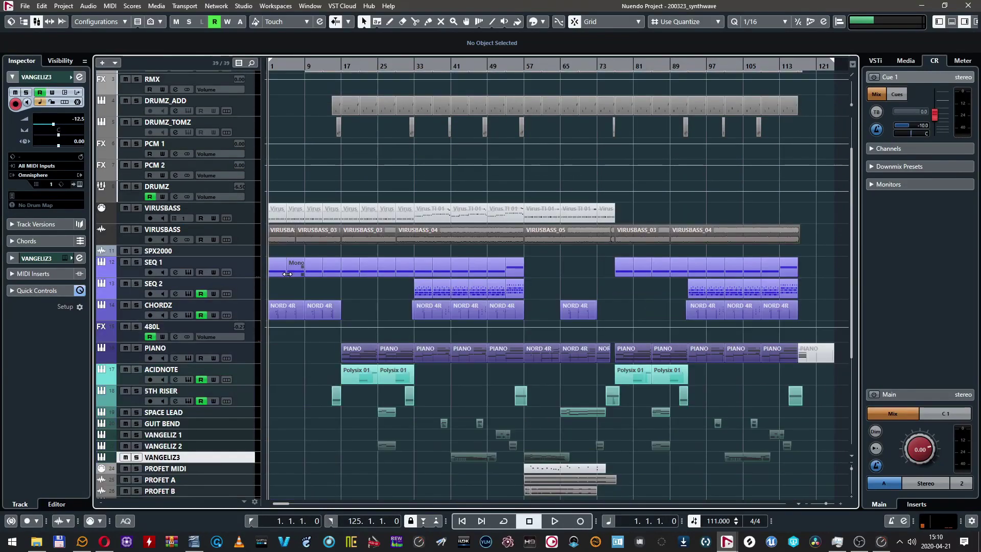
key("shift+h")
key("shift+h")
key("shift+h")
key("shift+h")
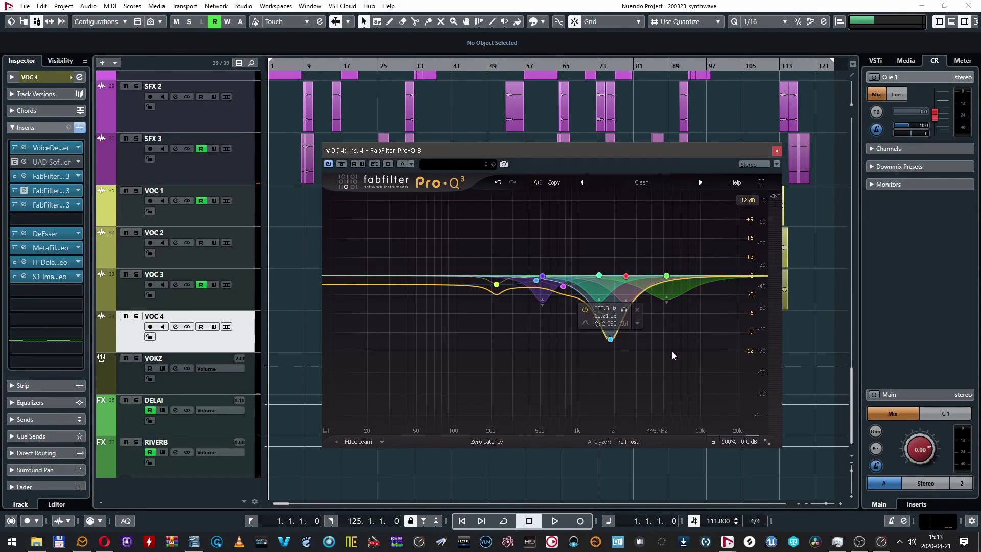
Marquee-select several of the VOC 4 Pro-Q 3 EQ bands.
left_click_drag(677, 256, 476, 352)
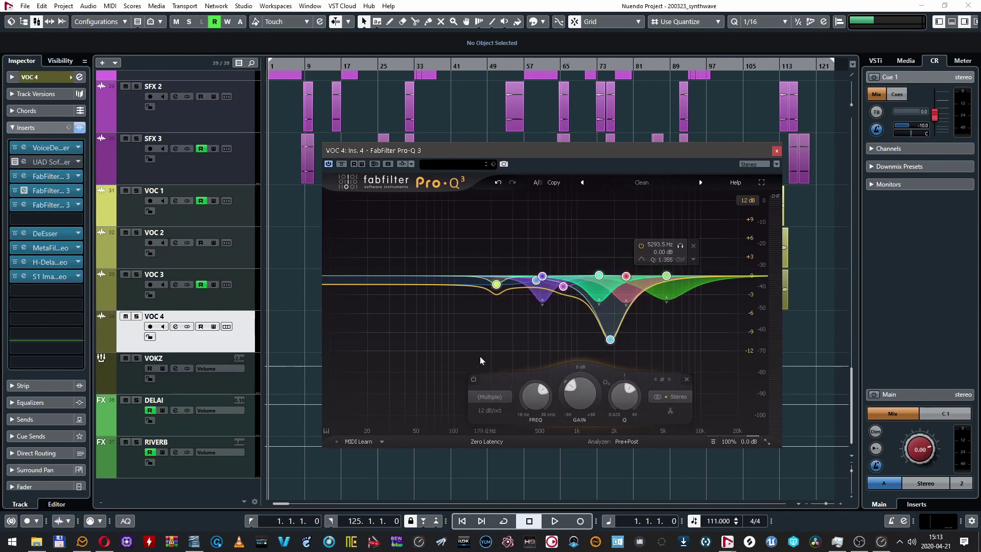
left_click_drag(716, 235, 450, 342)
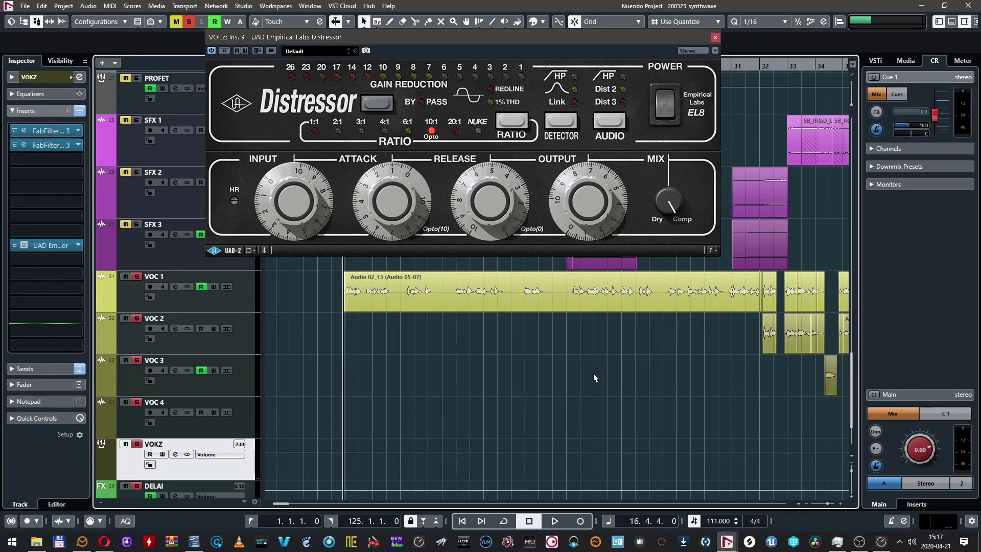
During playback, raise the Distressor input, cycle the ratio and detector, and select Dist 3 distortion.
key("space")
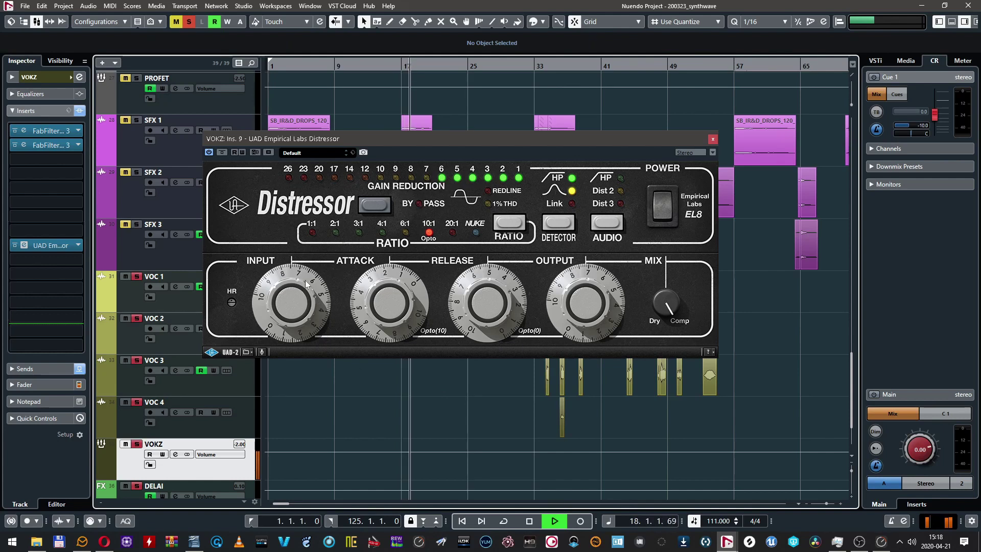
mouse_move(307, 285)
left_mouse_down()
mouse_move(306, 272)
mouse_move(321, 268)
mouse_move(313, 275)
left_mouse_up()
left_click(456, 235)
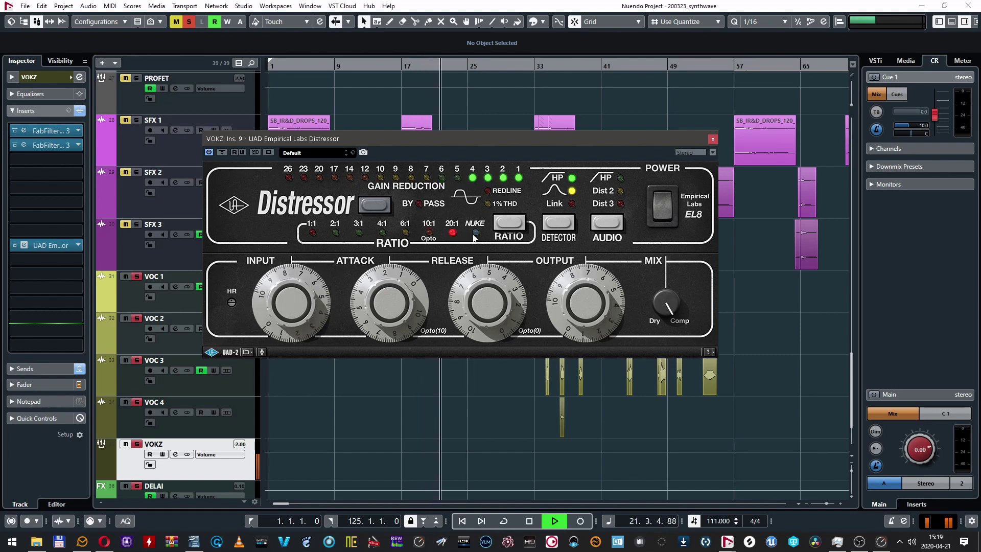
left_click(561, 226)
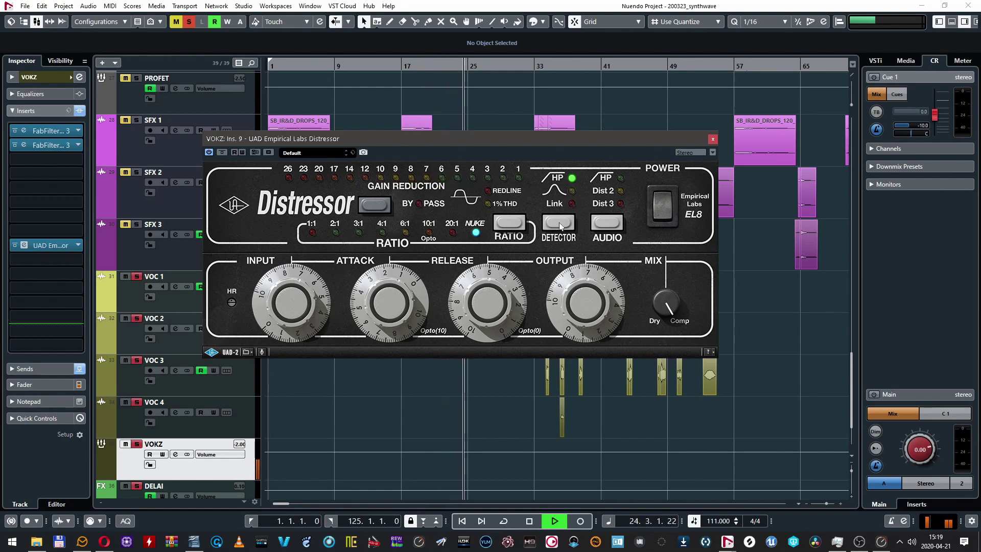
left_click(606, 225)
left_click_drag(309, 279, 314, 260)
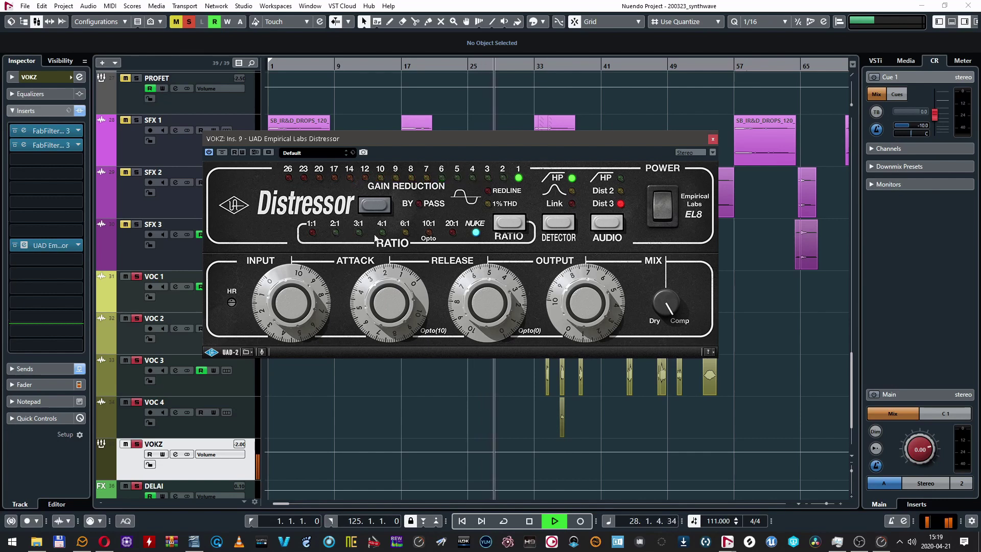
mouse_move(283, 276)
left_mouse_down()
mouse_move(279, 287)
mouse_move(286, 278)
left_mouse_up()
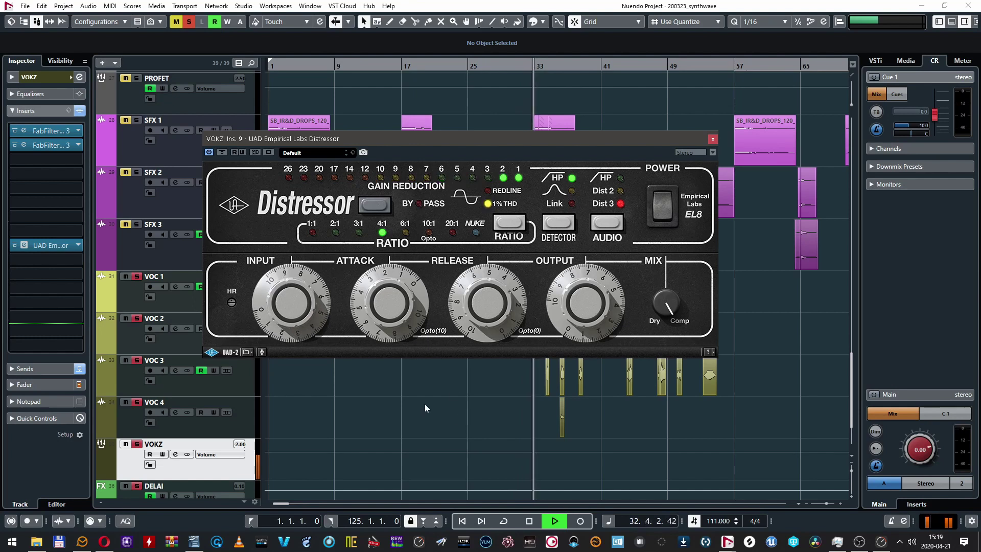
key("space")
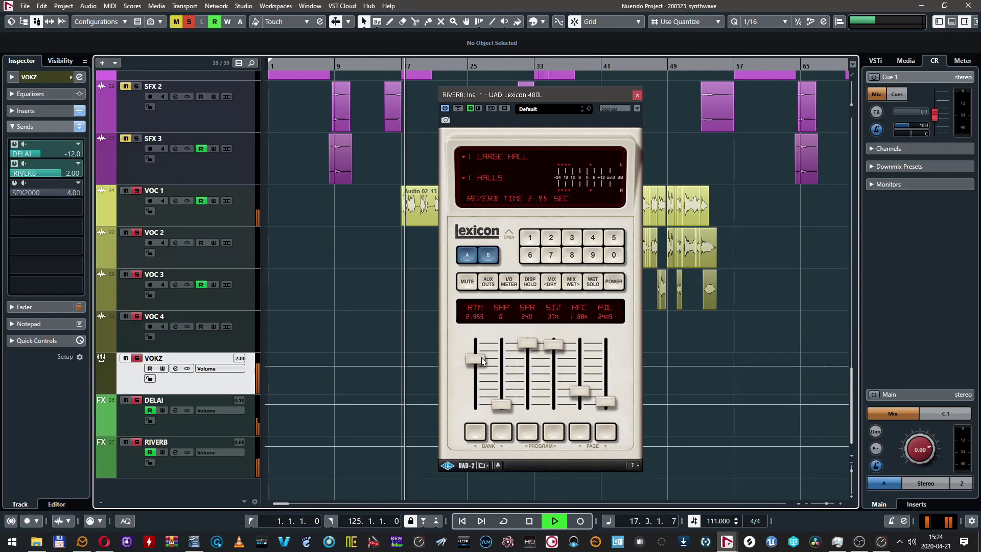
Tweak the Lexicon reverb: shrink the room size, shorten reverb time to 0.75 s, shape to 0.
left_click_drag(482, 360, 478, 337)
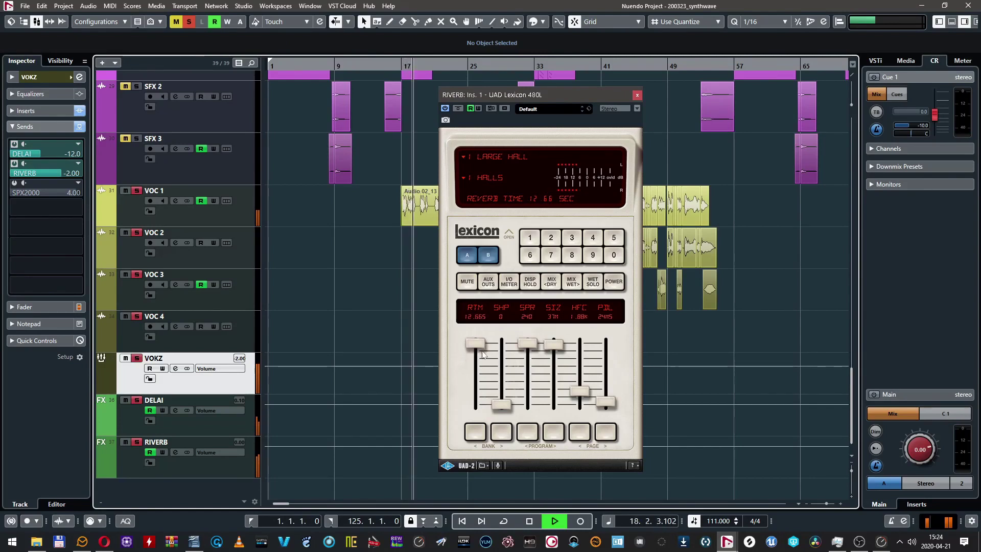
left_click_drag(502, 404, 501, 344)
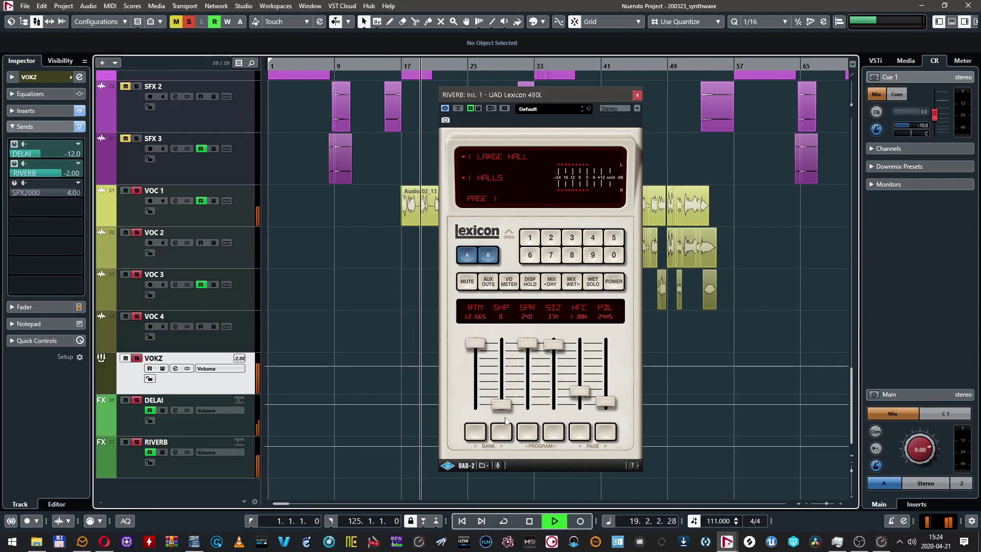
left_click_drag(553, 344, 556, 397)
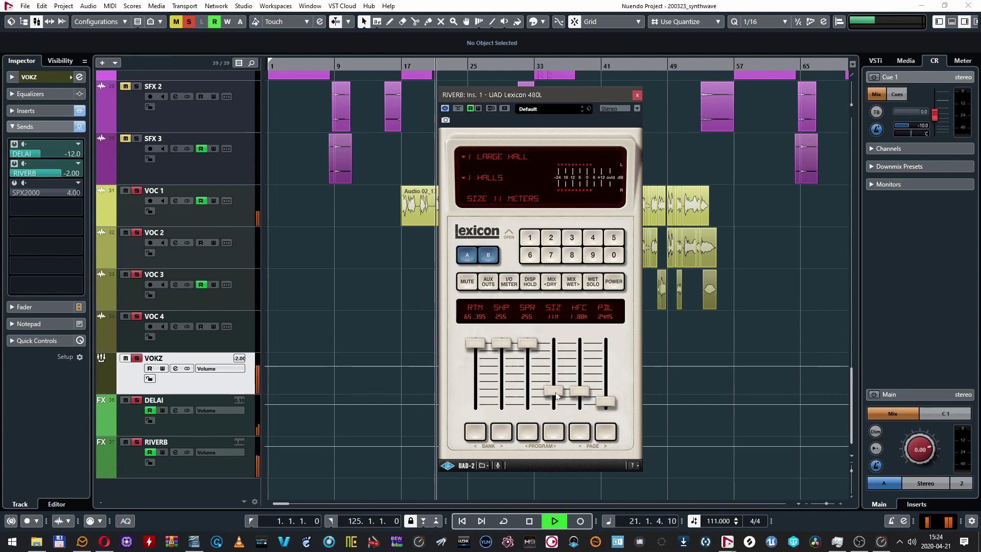
left_click(477, 349)
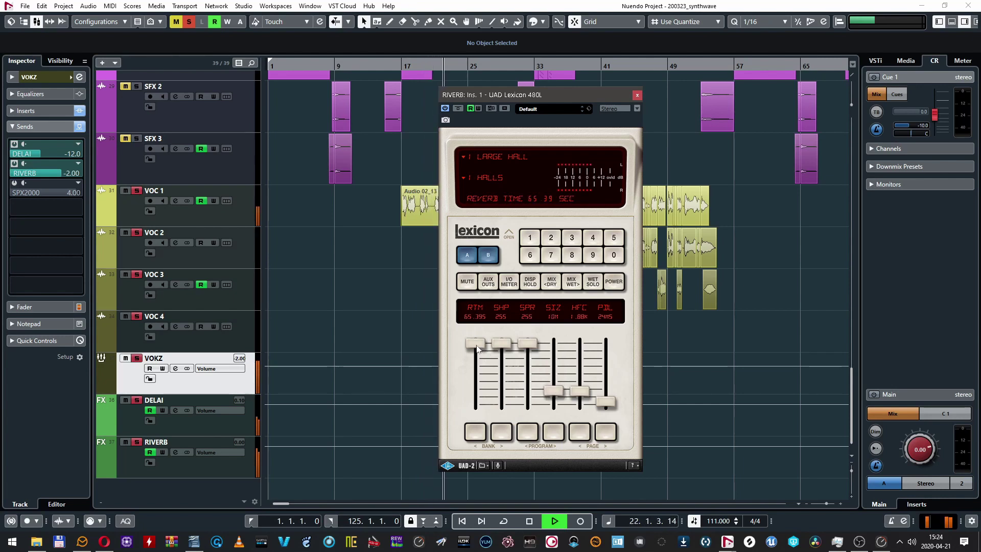
left_click_drag(477, 349, 483, 384)
left_click(505, 346)
left_click_drag(506, 346, 482, 397)
left_click(481, 386)
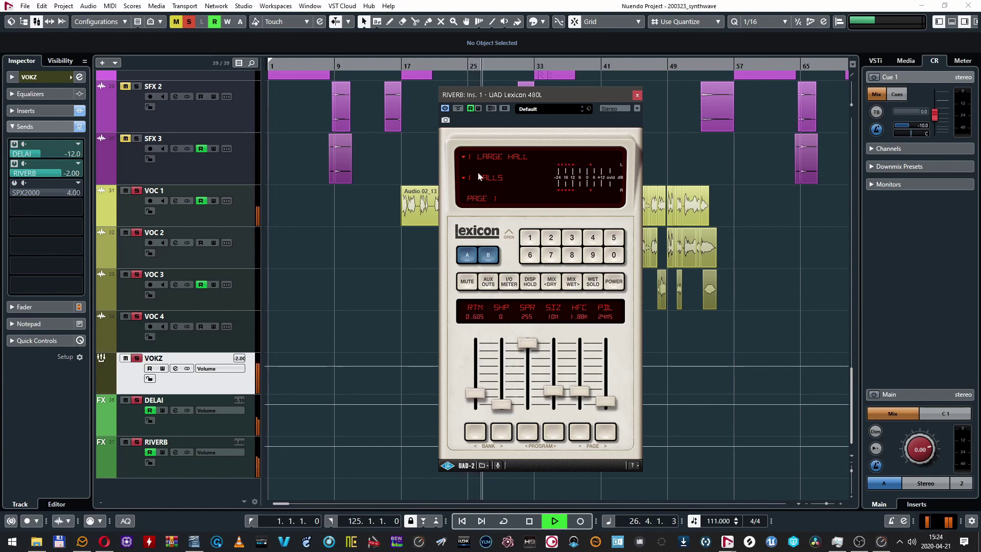
Switch the Lexicon to the ROOMS bank with 0.375 reverb time and 148 ms pre-delay, then stop playback.
left_click(496, 178)
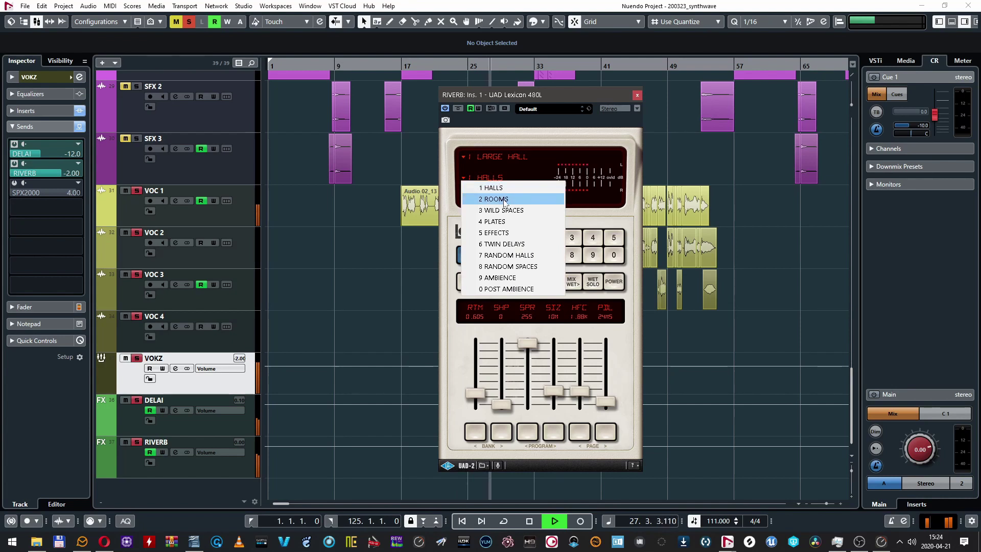
left_click(505, 201)
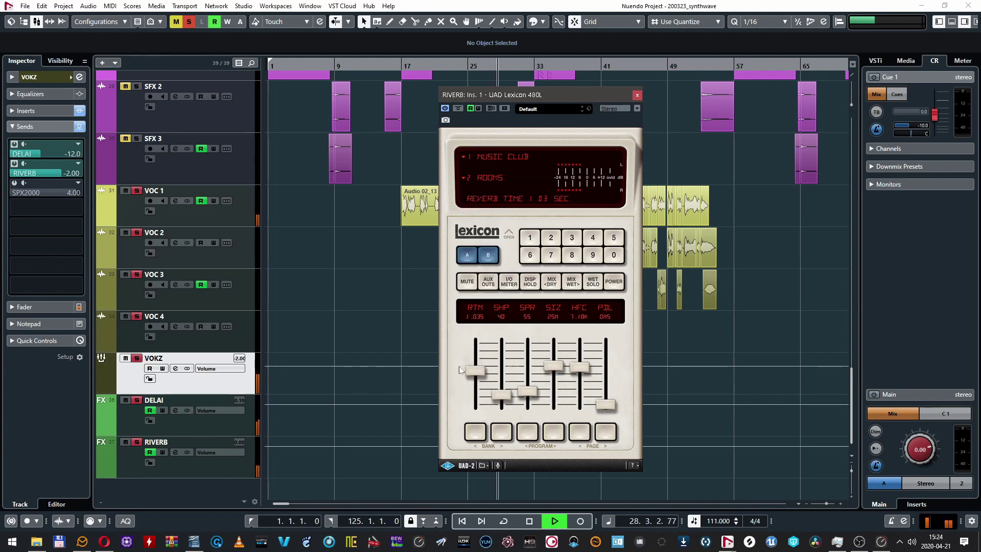
left_click_drag(473, 372, 505, 341)
left_click_drag(608, 404, 606, 374)
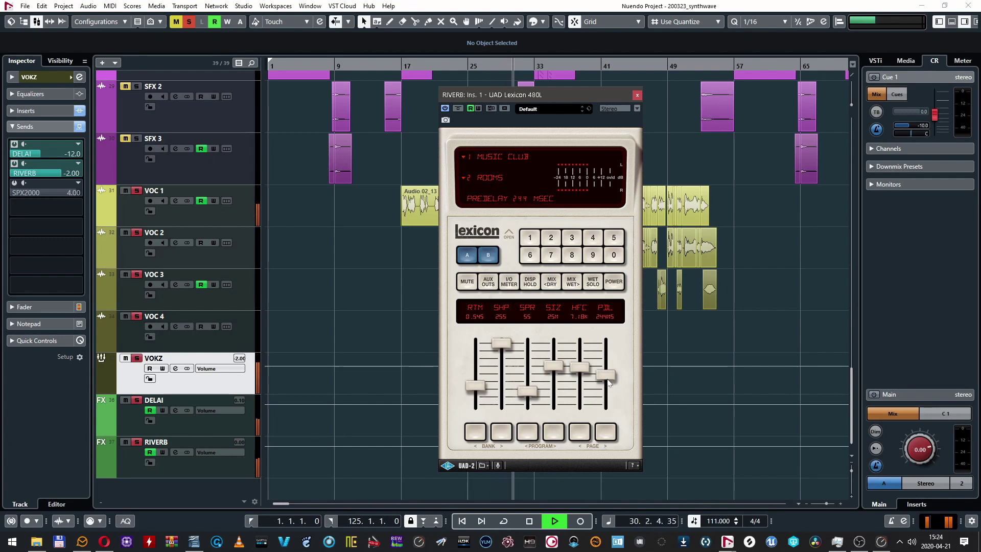
left_click_drag(476, 386, 476, 393)
left_click_drag(613, 375, 612, 394)
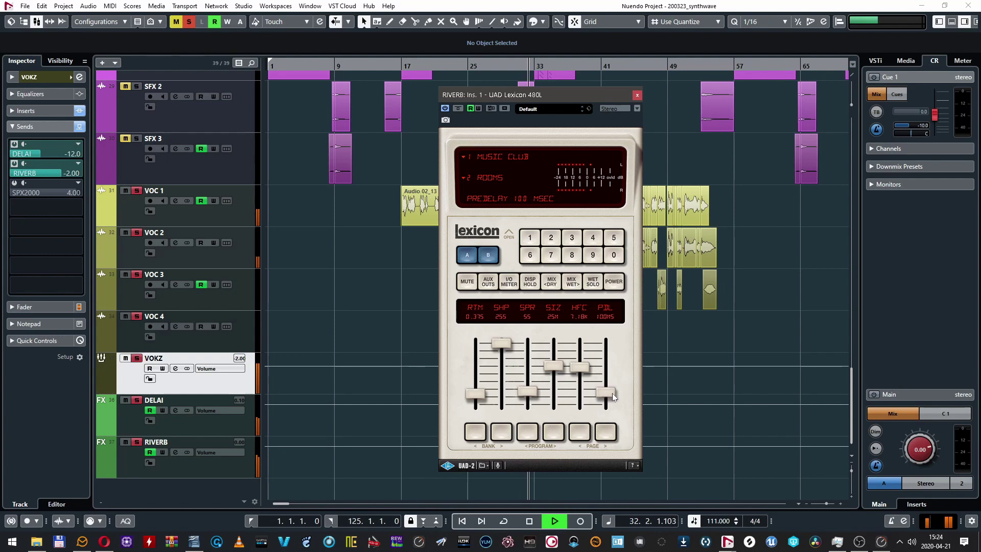
key("space")
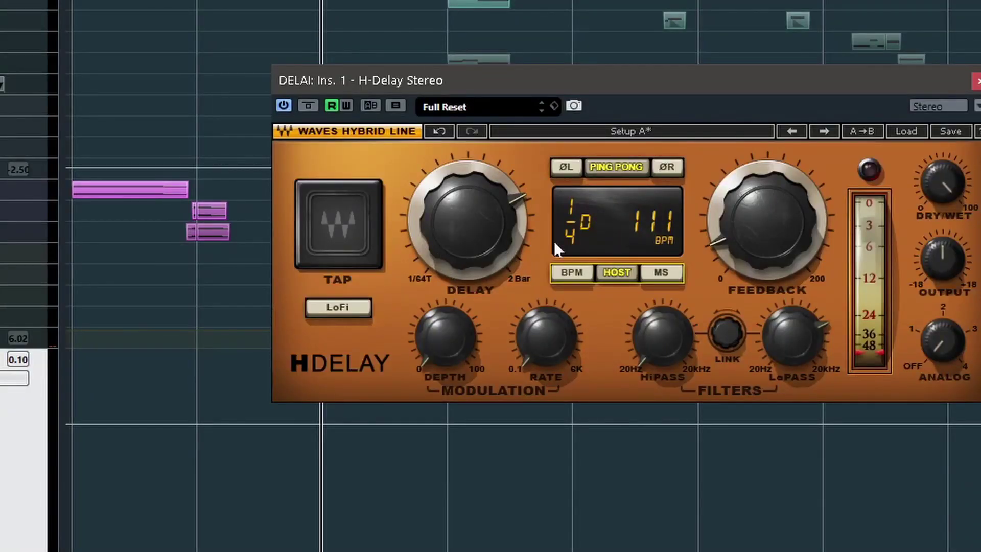
Enable H-Delay ping-pong synced to host tempo, adjust feedback and analog, and reposition the Saturn window.
left_click(612, 160)
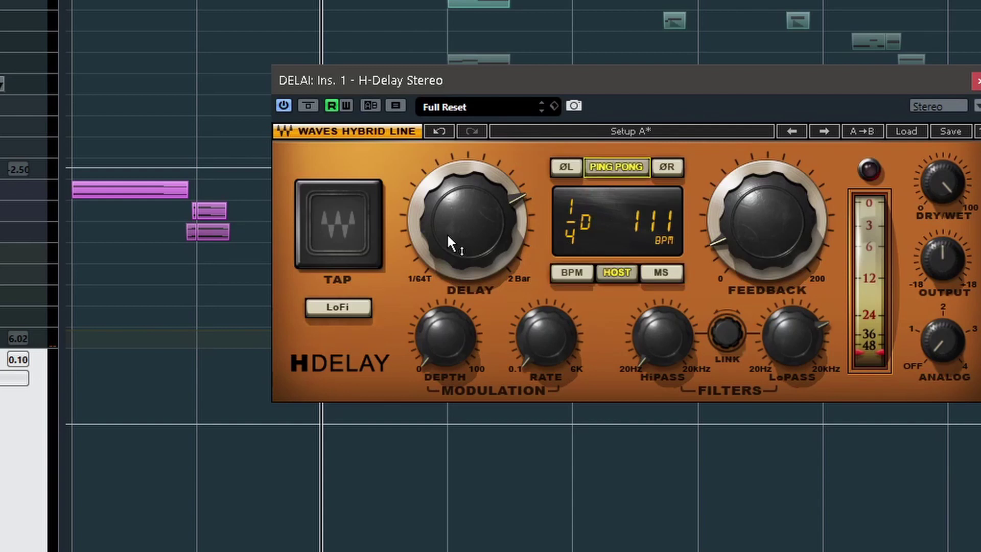
left_click(662, 274)
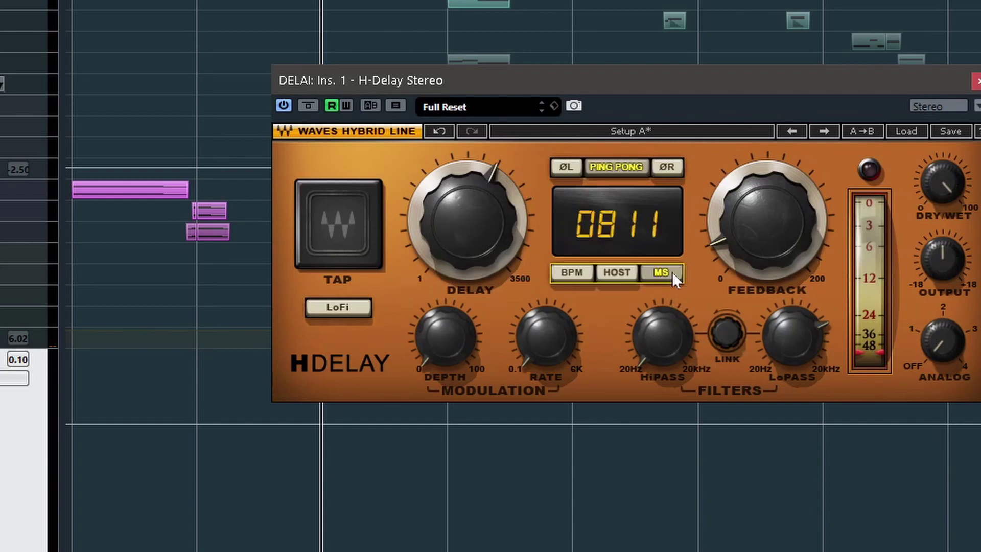
left_click(618, 276)
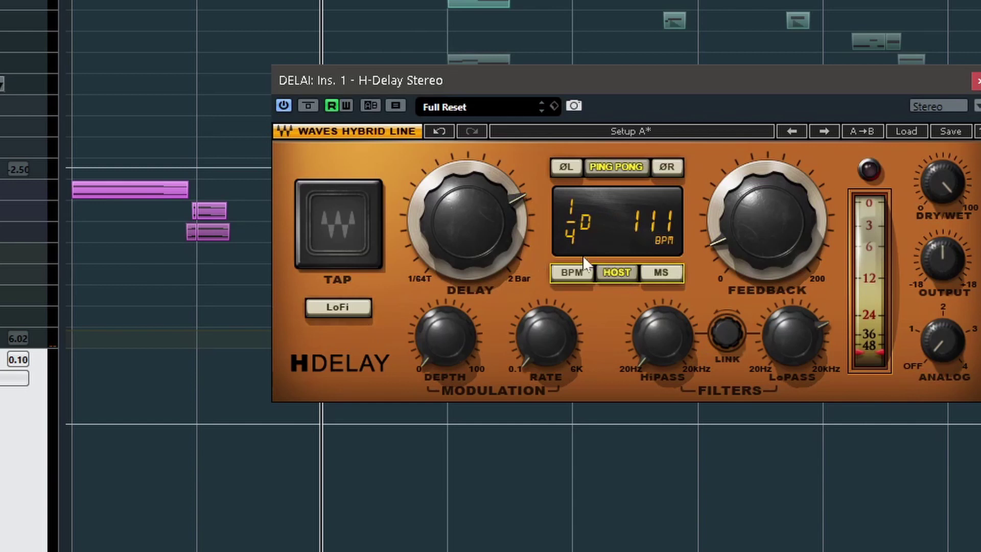
left_click(780, 229)
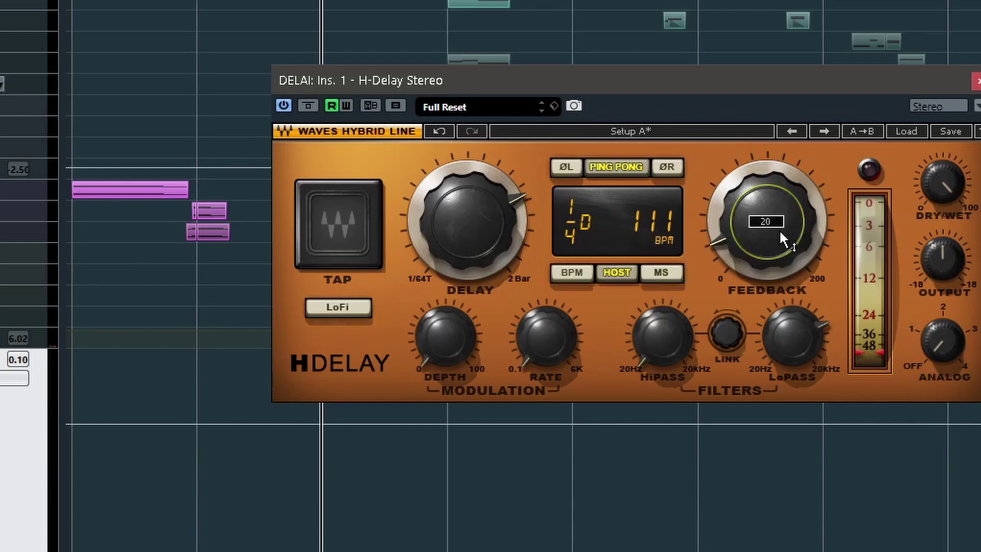
left_click(950, 333)
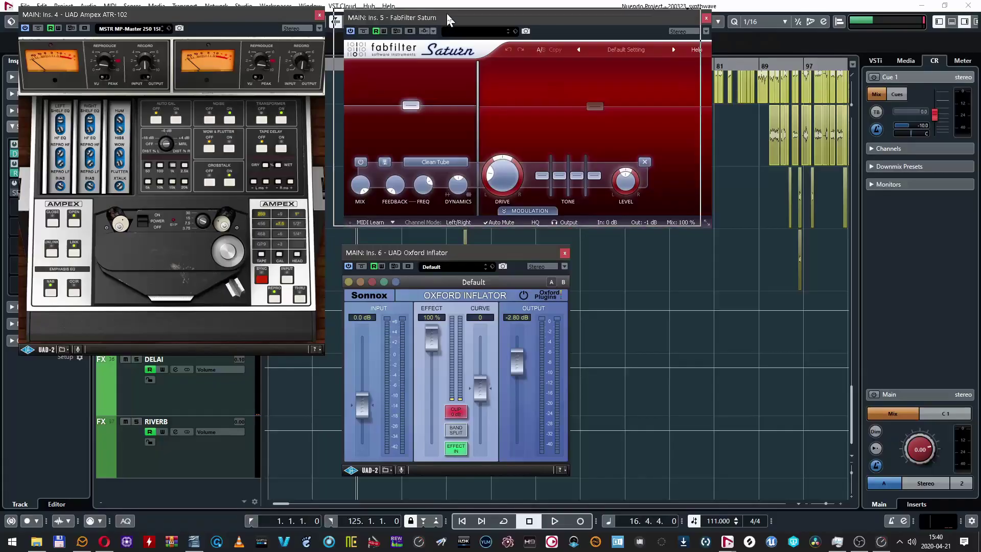
left_click_drag(448, 19, 437, 8)
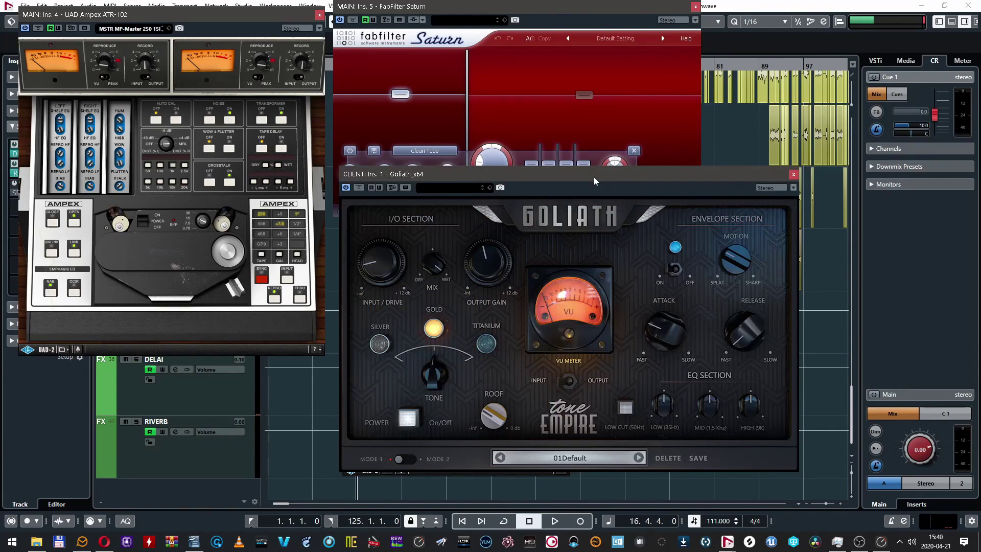
Move the Goliath, Ampex ATR-102 and Oxford Inflator windows to lay out the master plugins.
left_click_drag(593, 176, 603, 174)
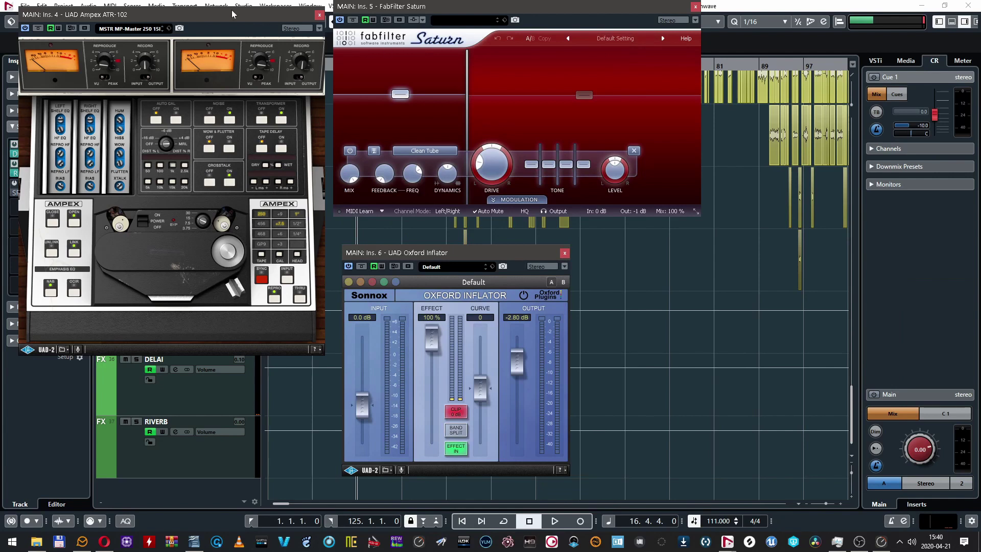
left_click_drag(232, 14, 227, 10)
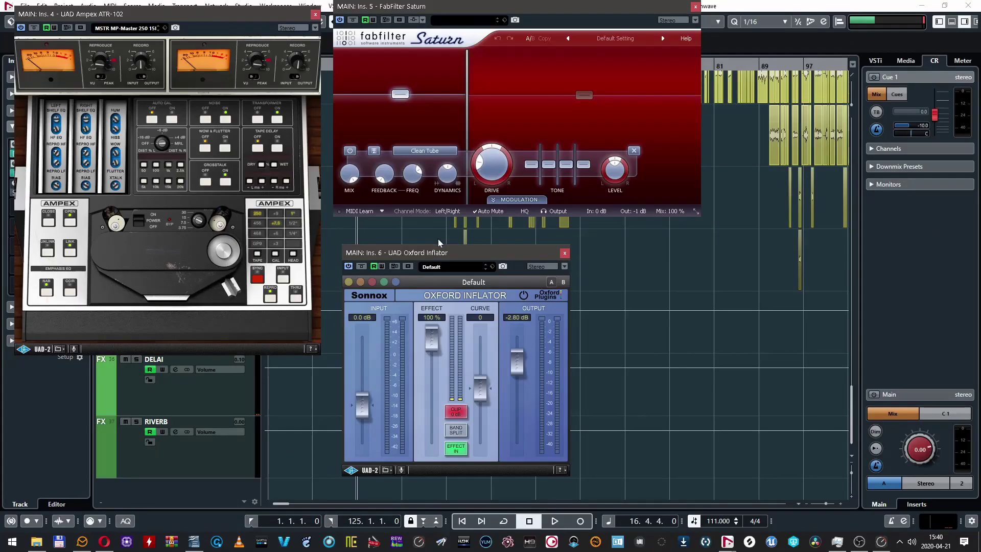
left_click_drag(461, 259, 466, 258)
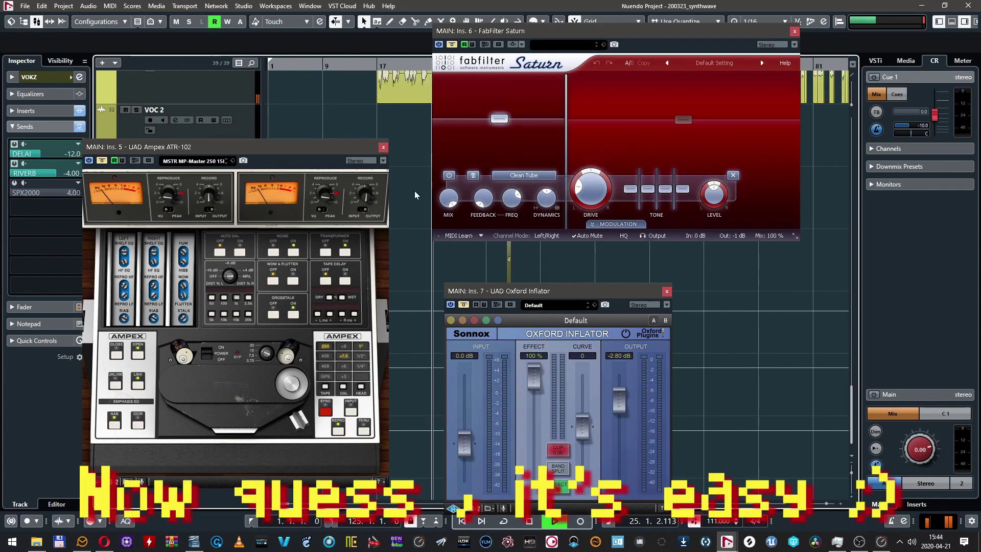
Zoom the arrangement out and in with G/H, stop playback, and select the vocal events near bar 33.
key("g")
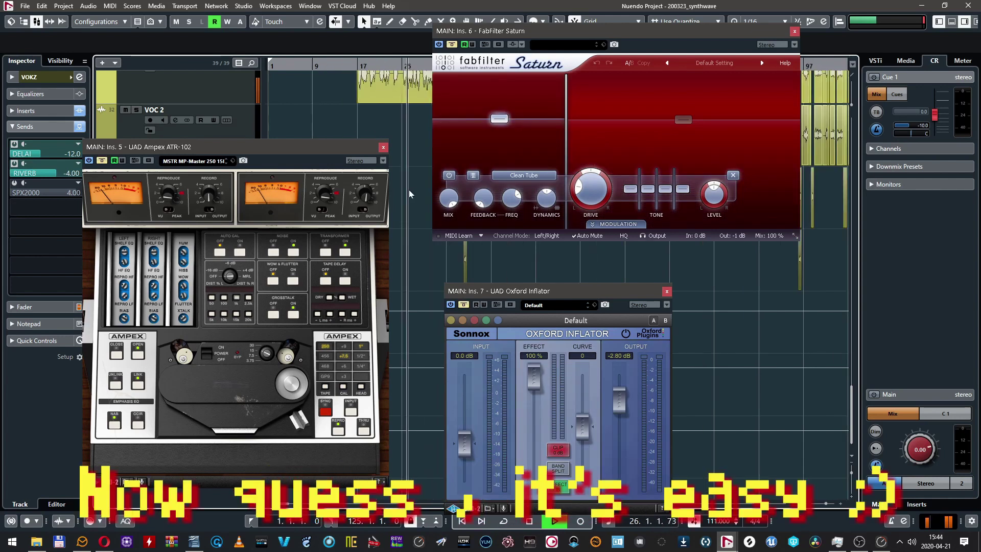
key("g")
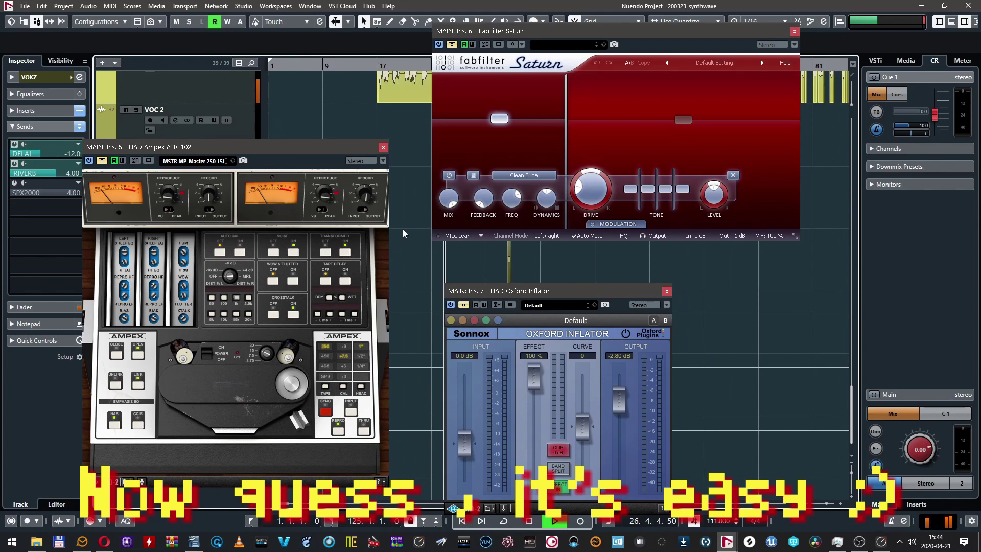
key("h")
key("h")
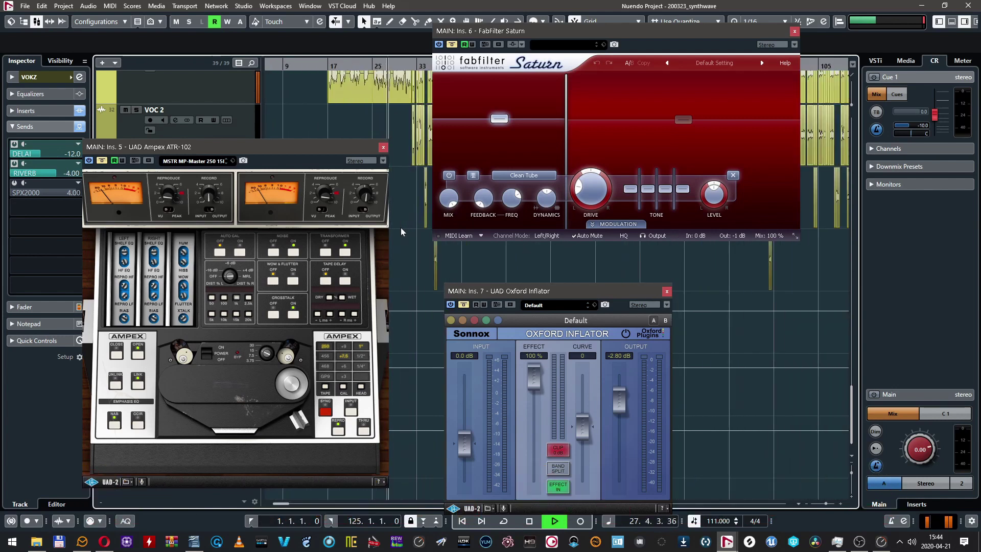
key("g")
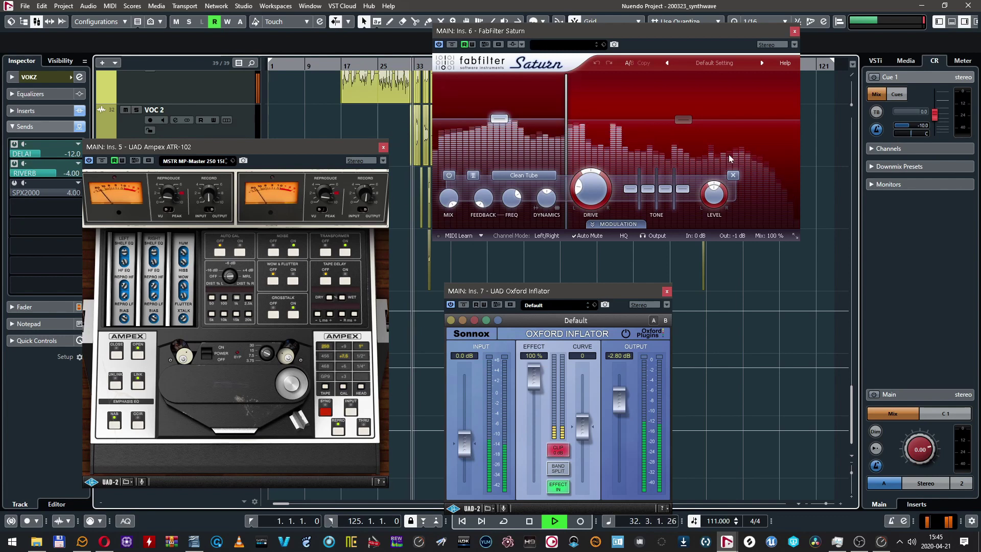
key("space")
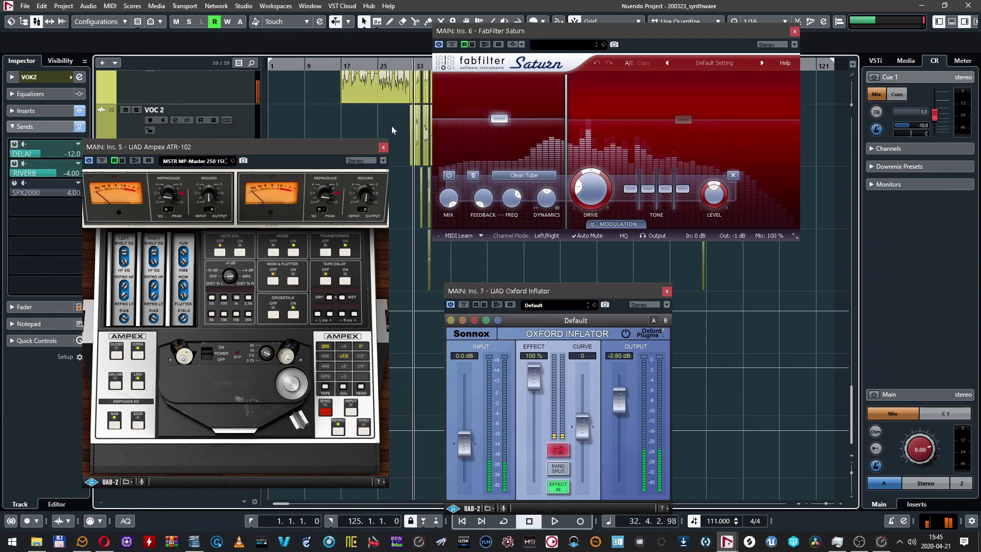
left_click_drag(318, 120, 421, 76)
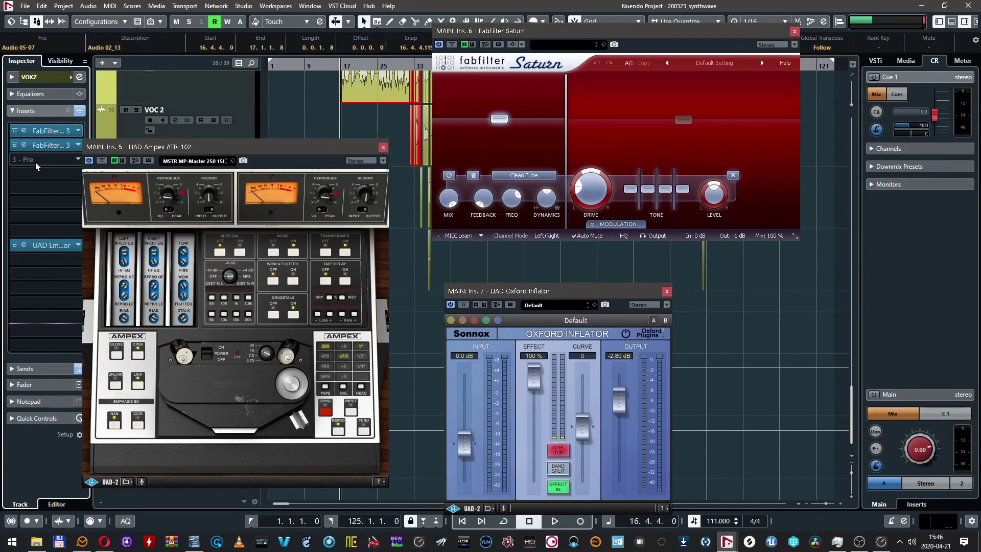
Load Vitamin Mono into VOKZ insert 3 and close the Ampex, Saturn and Oxford Inflator windows.
left_click(77, 160)
left_click(77, 160)
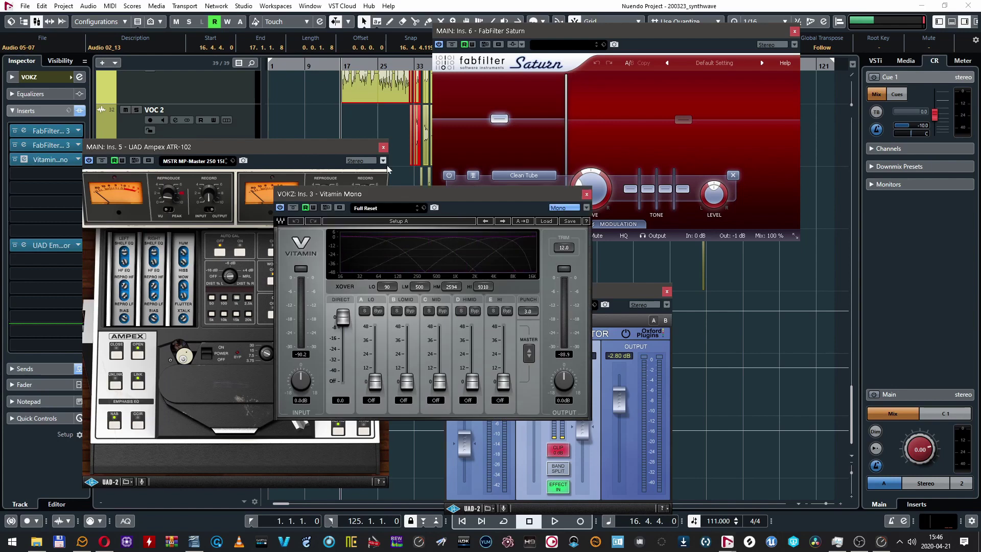
left_click(383, 148)
left_click(795, 32)
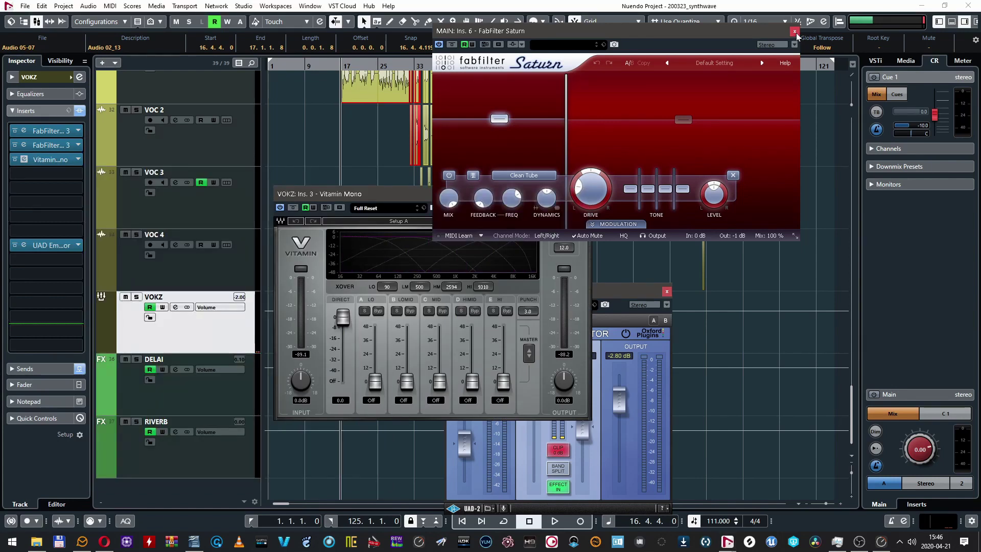
left_click(795, 31)
left_click(667, 291)
Position the Vitamin Mono window and set all its band levels together to about 26.
left_click_drag(488, 197, 659, 128)
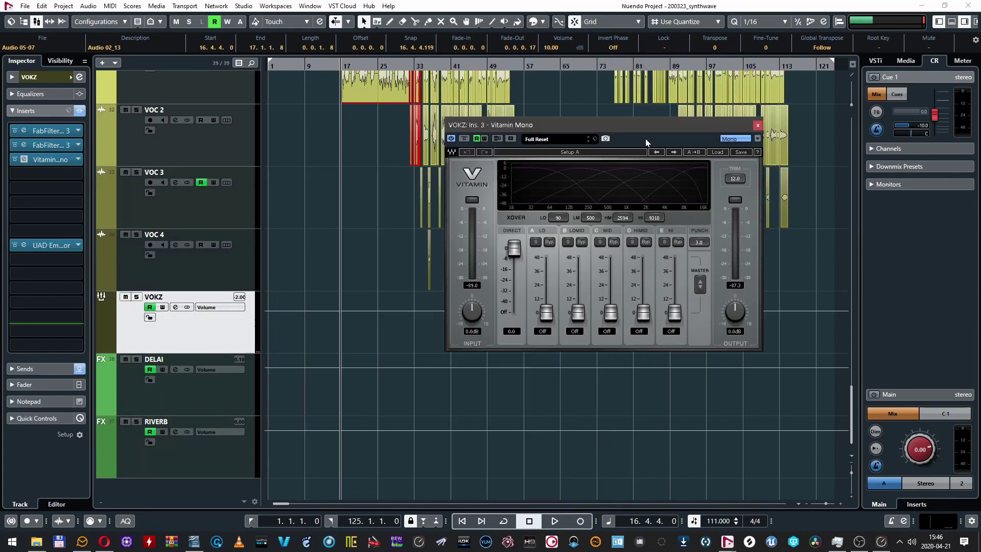
left_click_drag(576, 129, 398, 186)
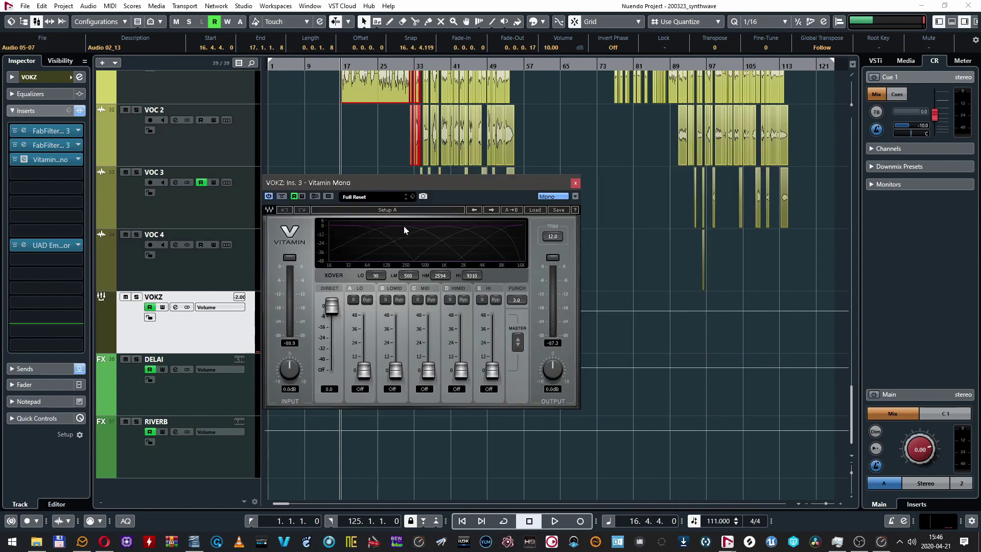
left_click_drag(518, 344, 518, 328)
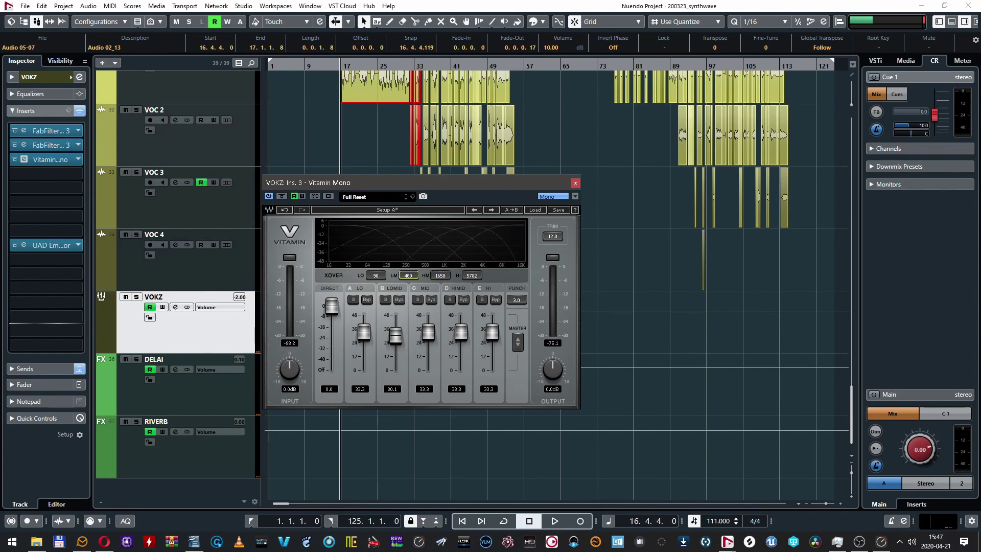
left_click_drag(518, 328, 518, 330)
left_click(78, 259)
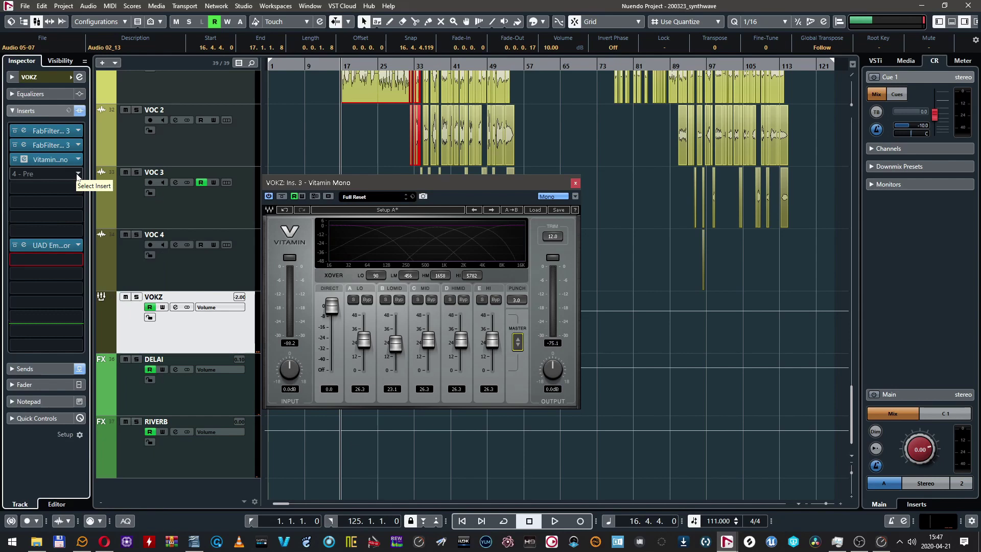
Load UAD bx_subsynth into VOKZ insert 4 and adjust its Subharmonics level.
left_click(77, 177)
left_click(52, 206)
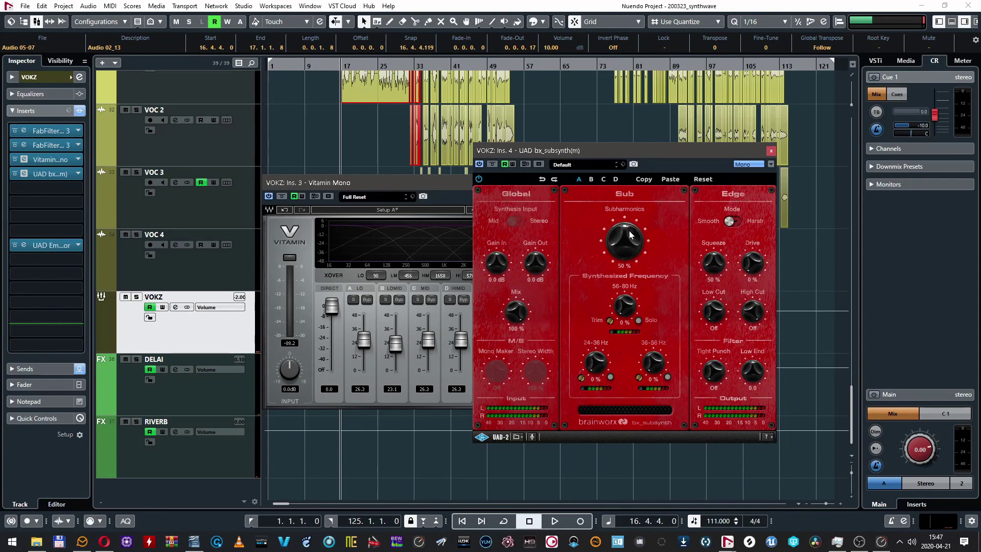
scroll(627, 245, "up", 8)
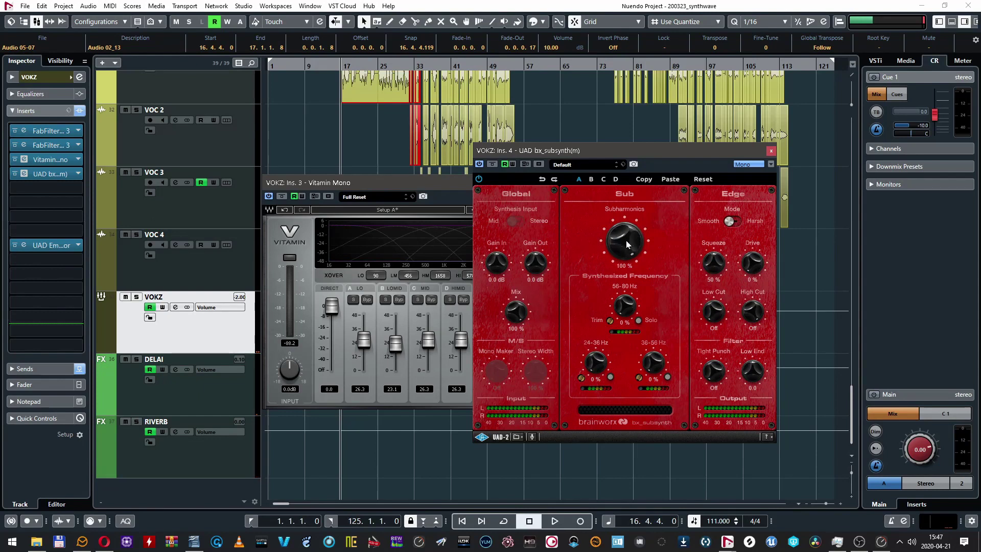
scroll(627, 245, "down", 13)
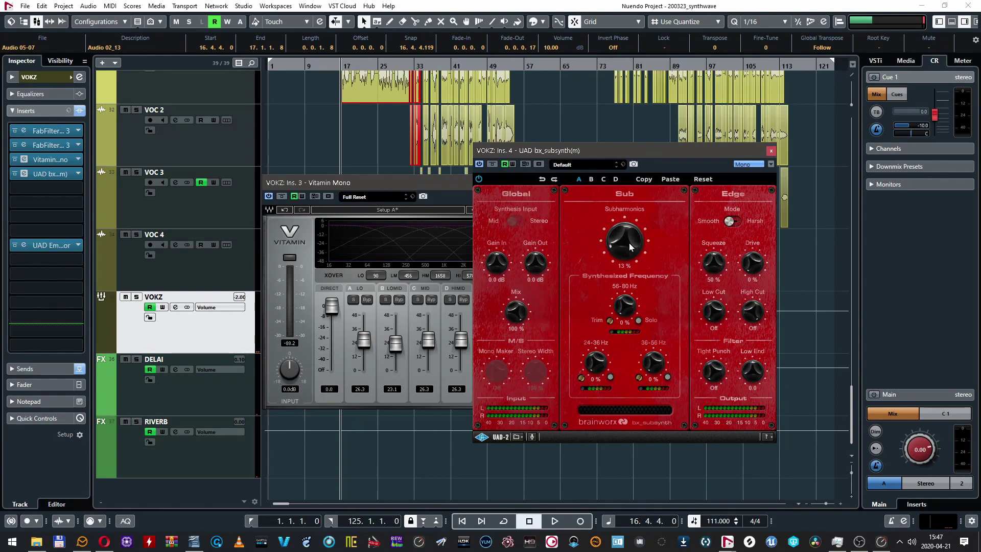